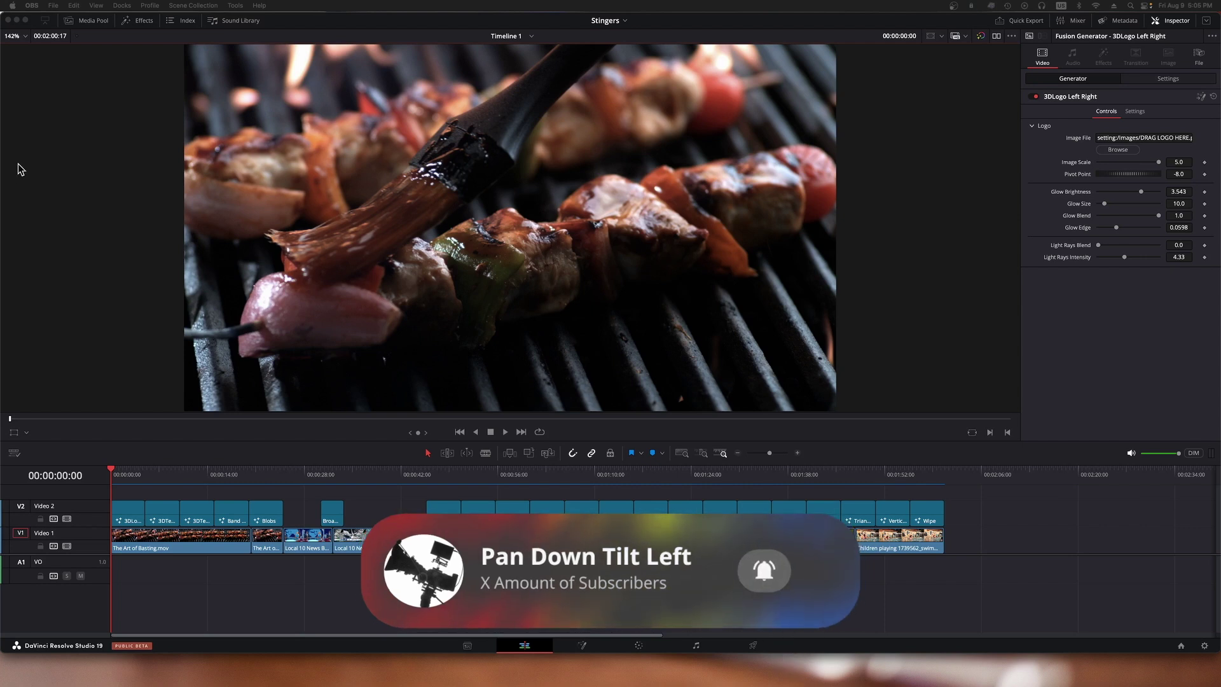
Bring Resolve into focus, then open and close the Effects library.
{"action": "left_click", "coordinate": [141, 21]}
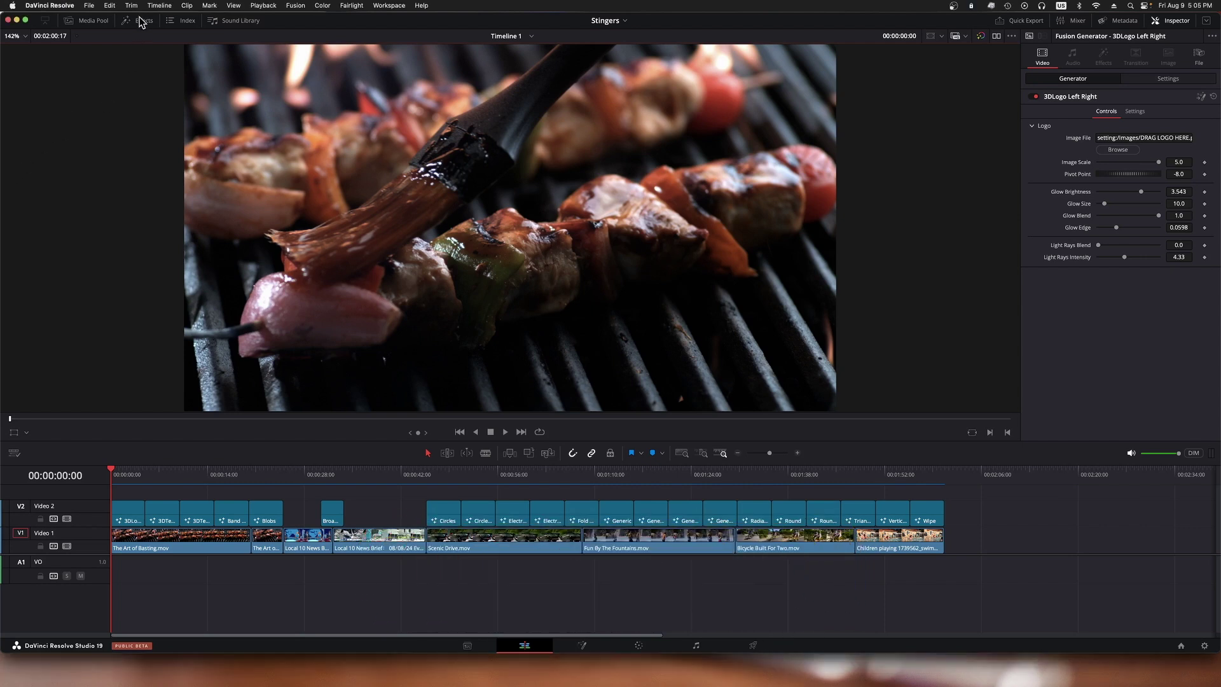
{"action": "left_click", "coordinate": [141, 21]}
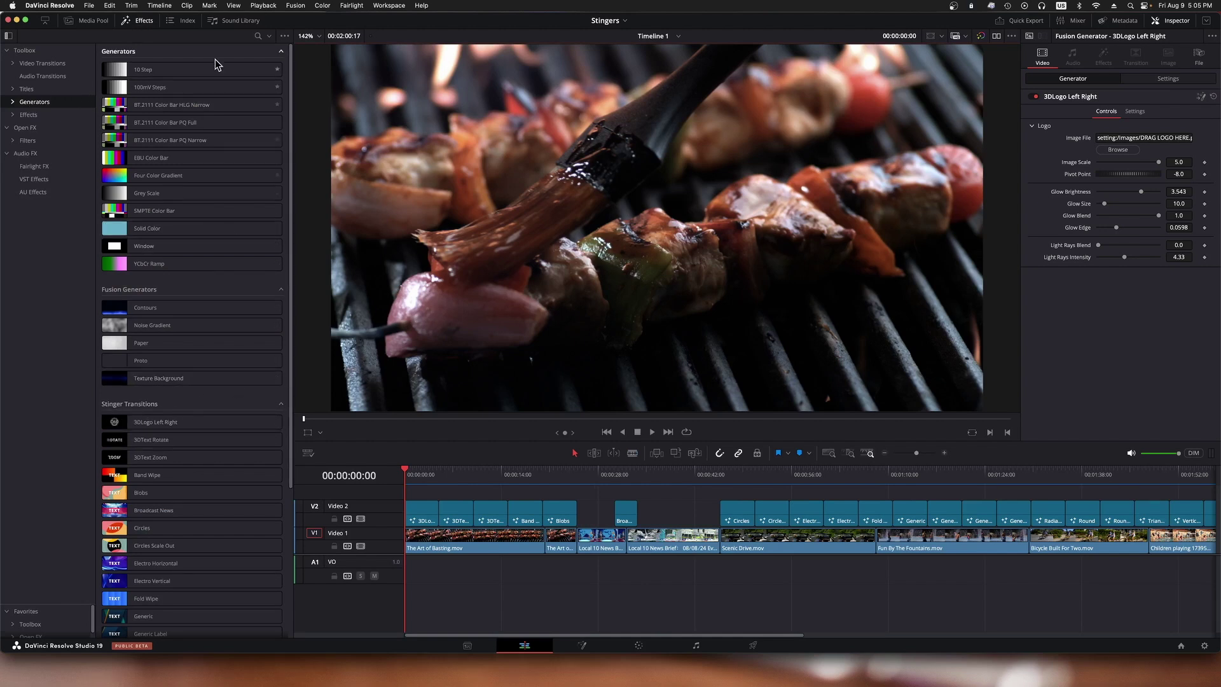
{"action": "left_click", "coordinate": [140, 21]}
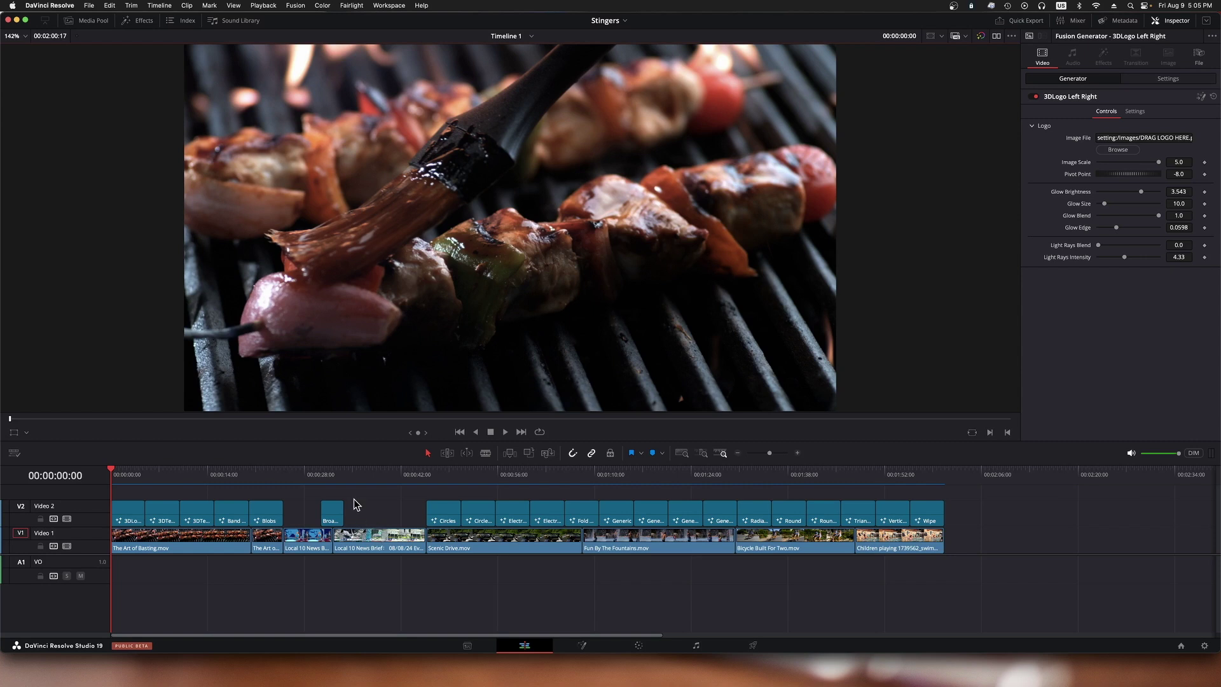
Select the 3DLogo Left Right stinger on V2, play it, and park at 00:00:05:00.
{"action": "left_click", "coordinate": [1181, 22]}
{"action": "left_click", "coordinate": [1181, 22]}
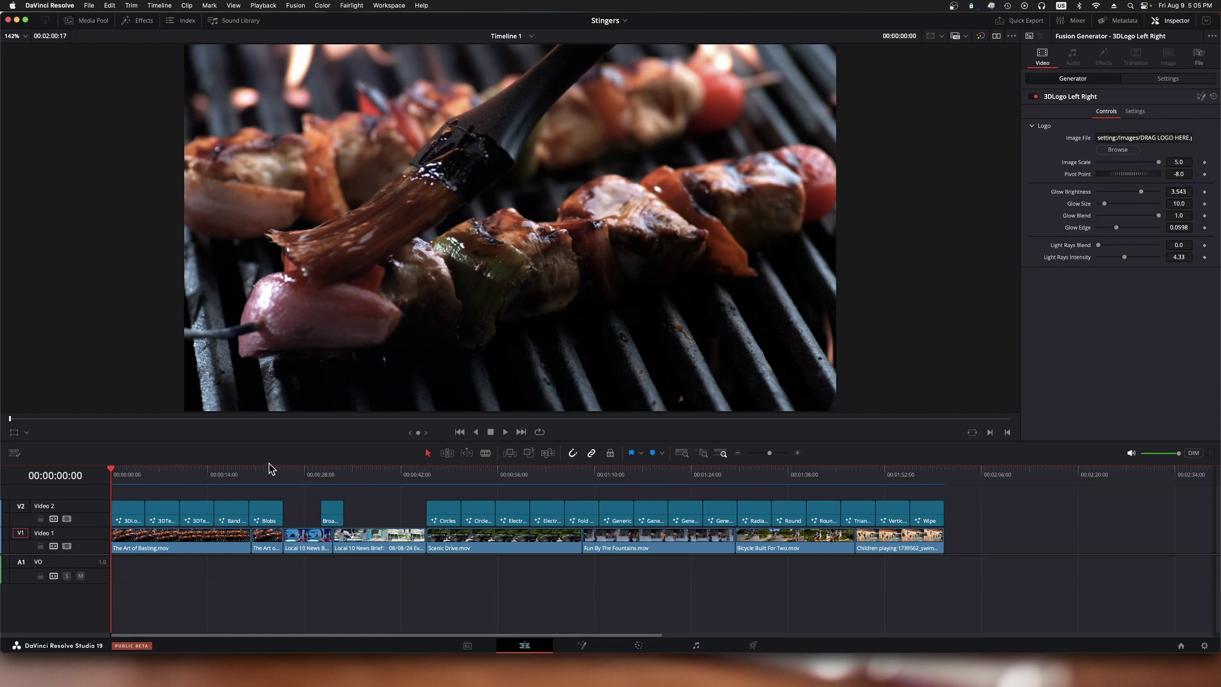
{"action": "left_click", "coordinate": [121, 515]}
{"action": "key", "text": "space"}
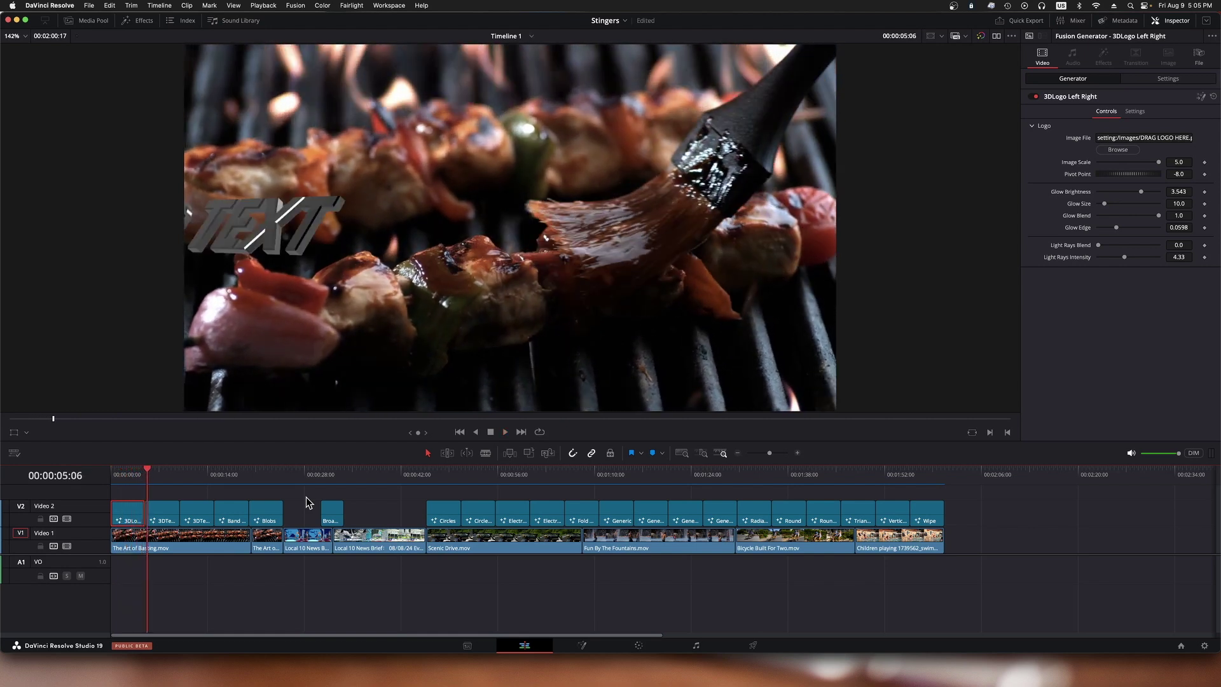
{"action": "key", "text": "Up"}
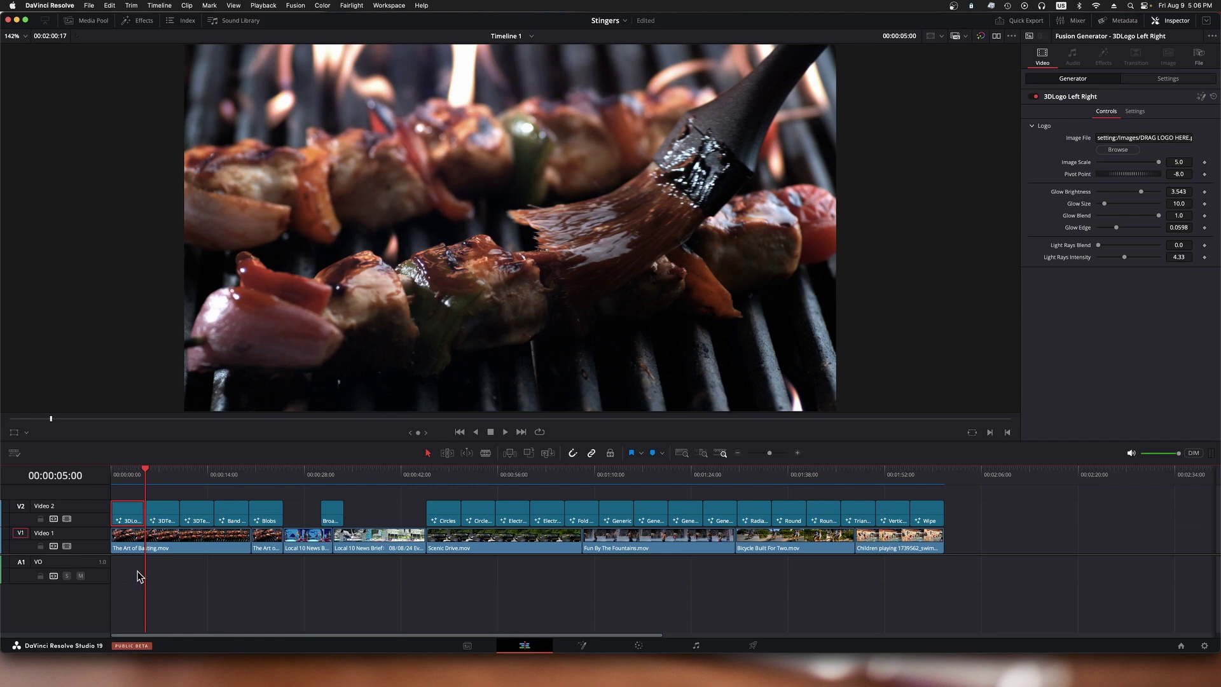
Select the 3DText Rotate stinger, play it through, and review its Inspector settings.
{"action": "left_click", "coordinate": [170, 522]}
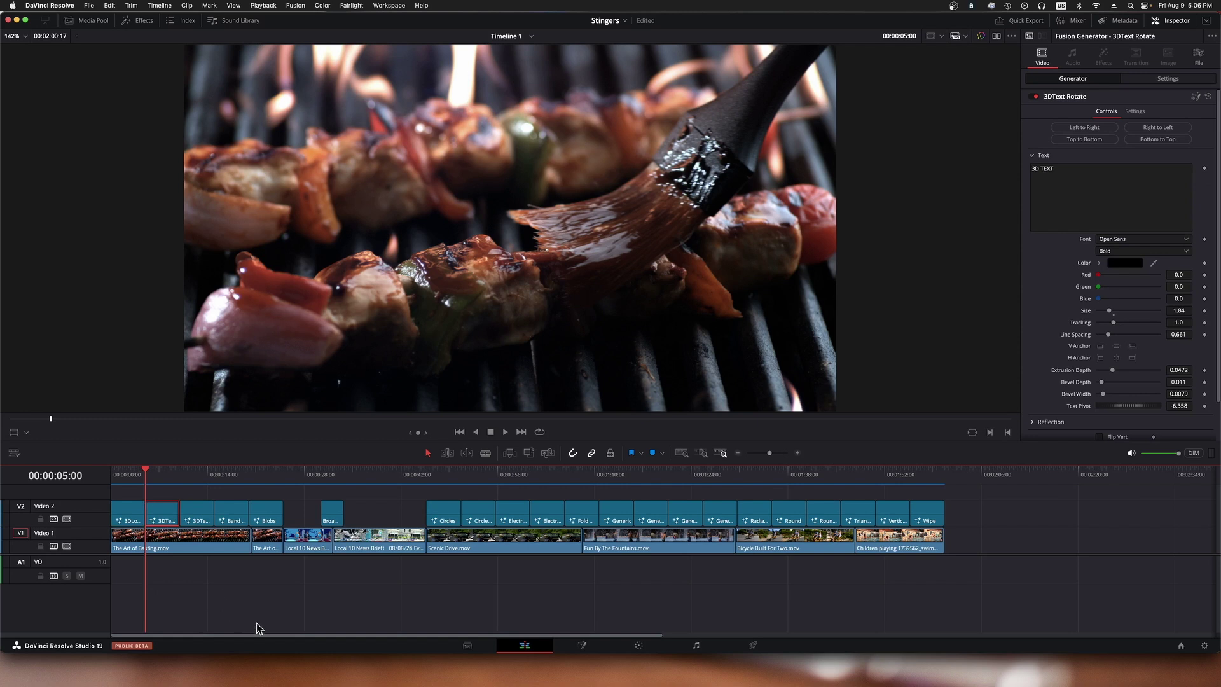
{"action": "key", "text": "space"}
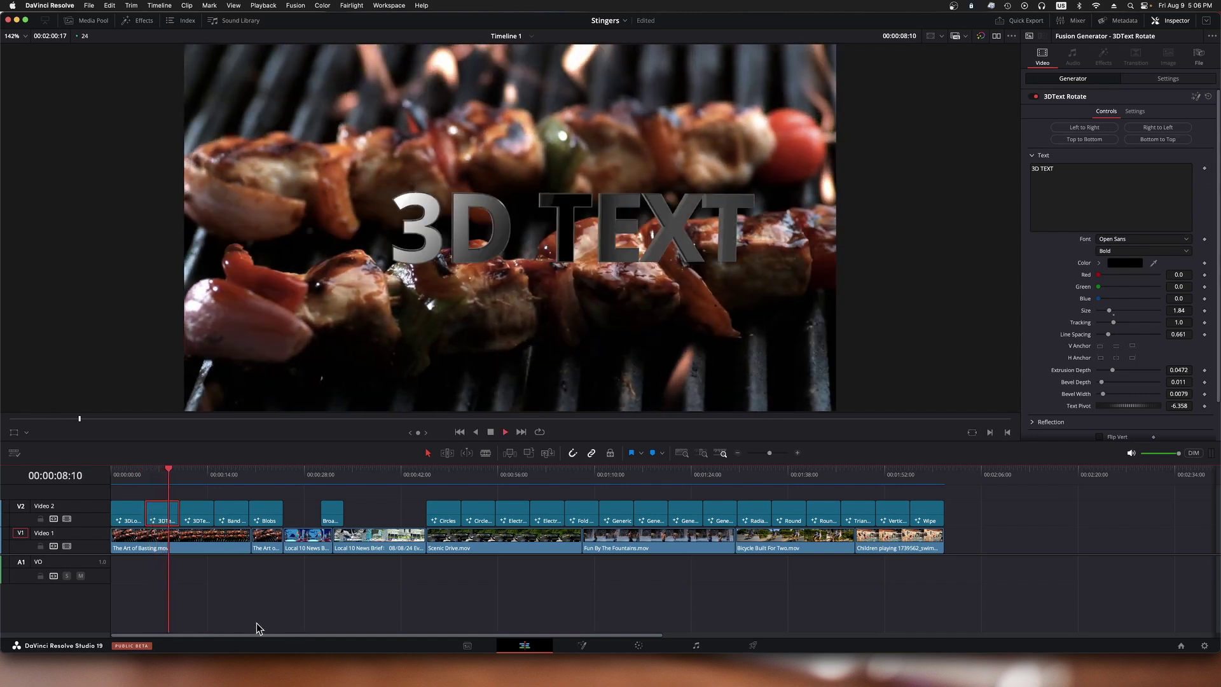
{"action": "key", "text": "space"}
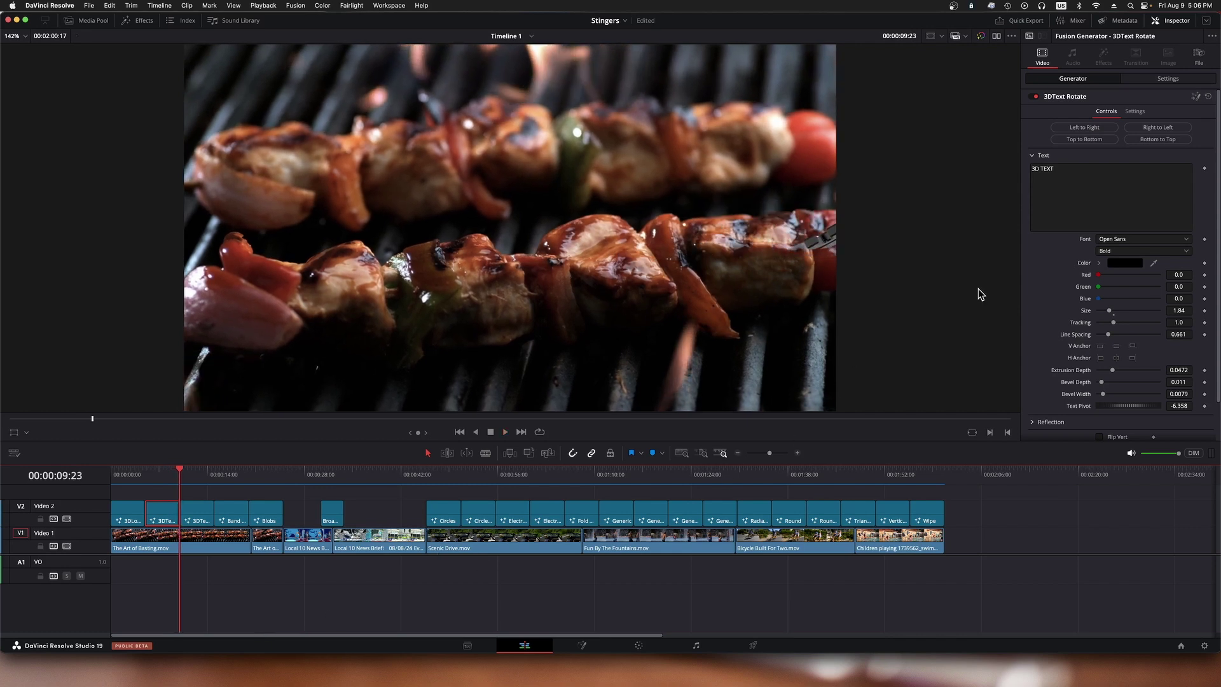
{"action": "scroll", "coordinate": [1067, 280], "scroll_direction": "down", "scroll_amount": 2}
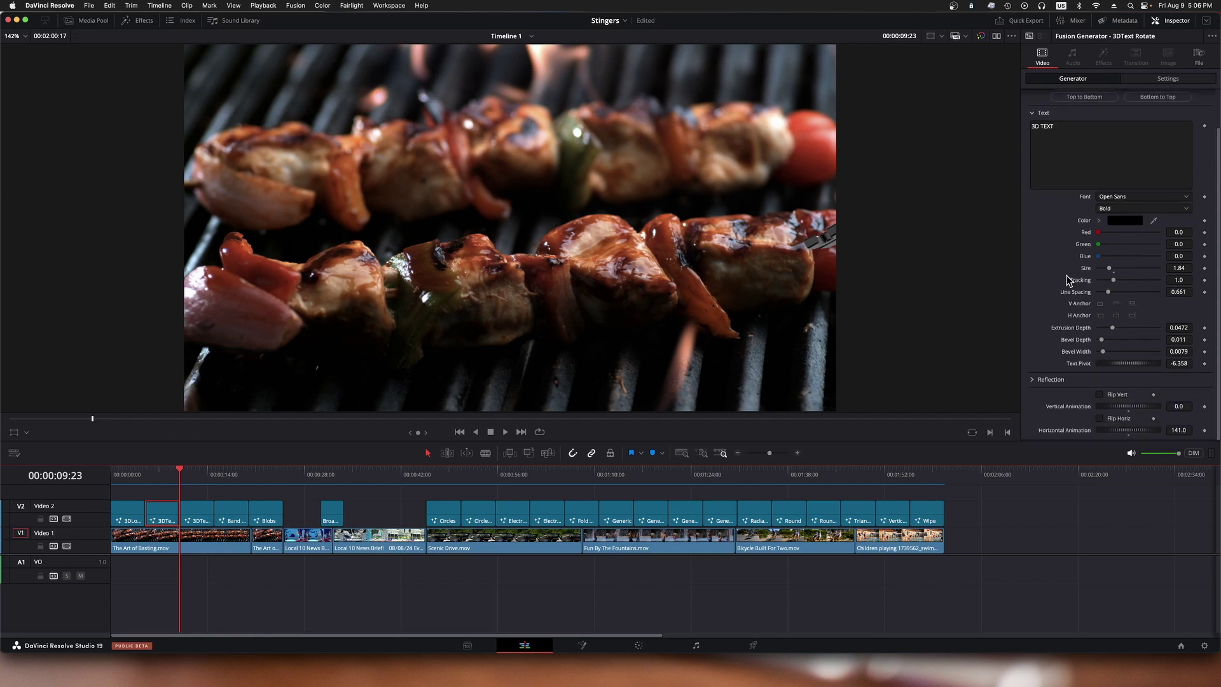
{"action": "scroll", "coordinate": [1068, 281], "scroll_direction": "up", "scroll_amount": 2}
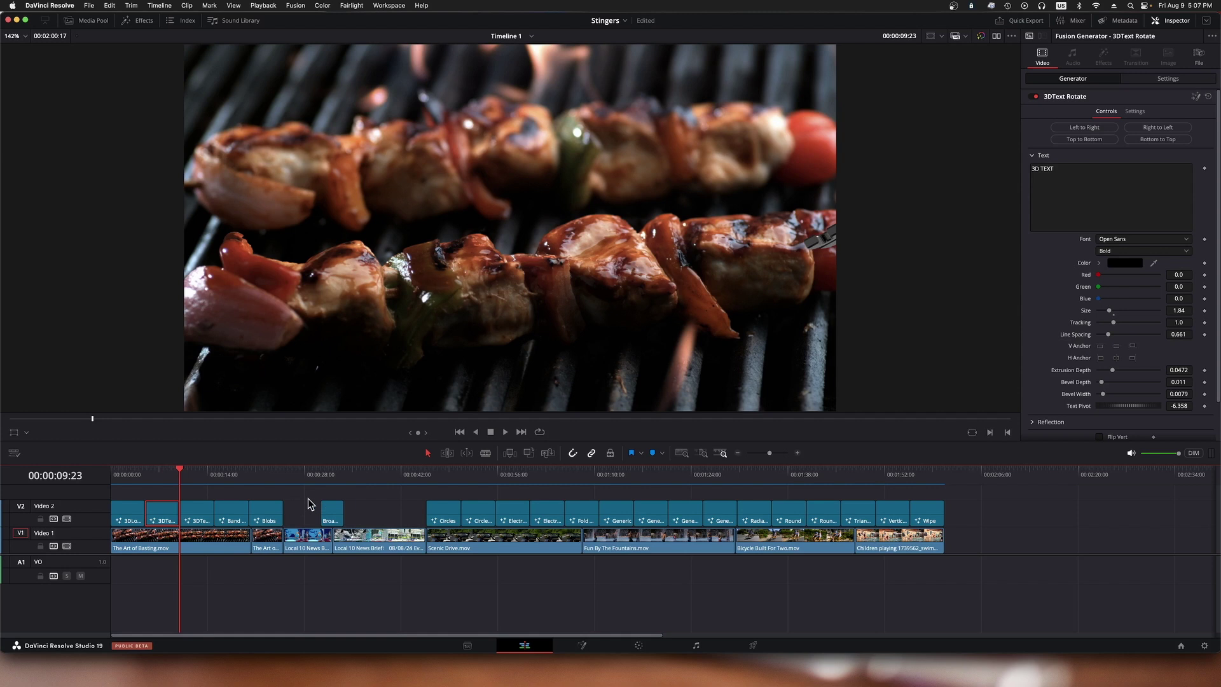
Step onto the 3DText Zoom stinger and play it, stopping at 00:00:15:00.
{"action": "key", "text": "Right"}
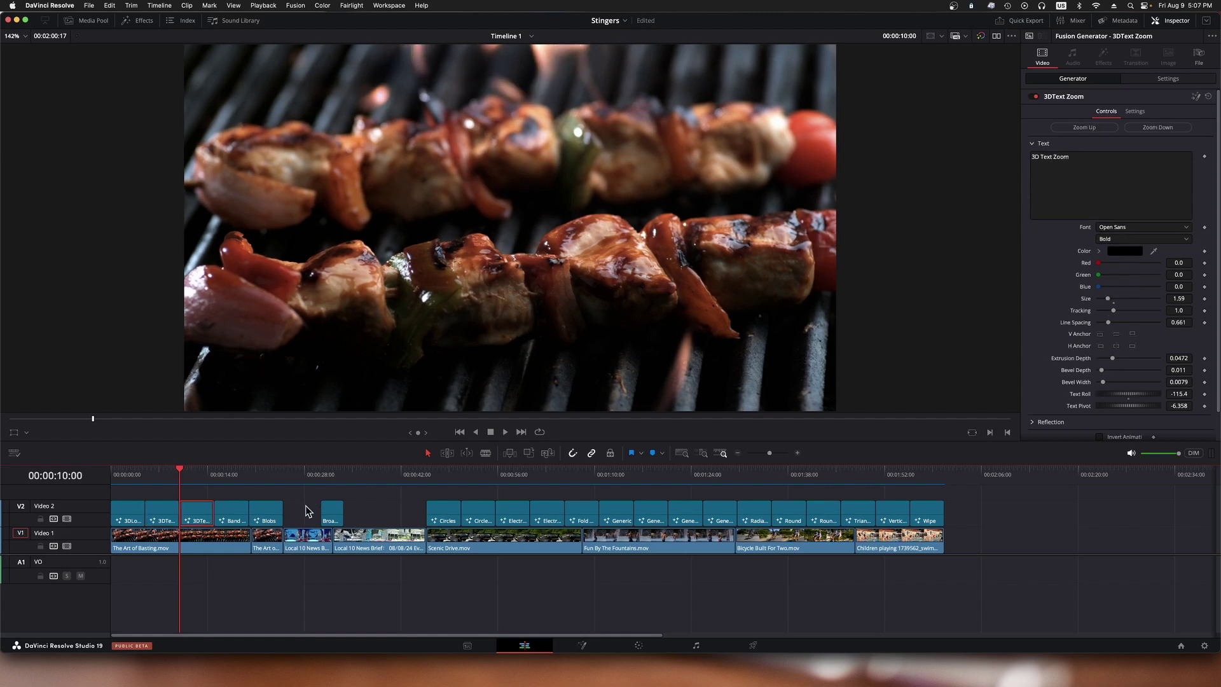
{"action": "key", "text": "space"}
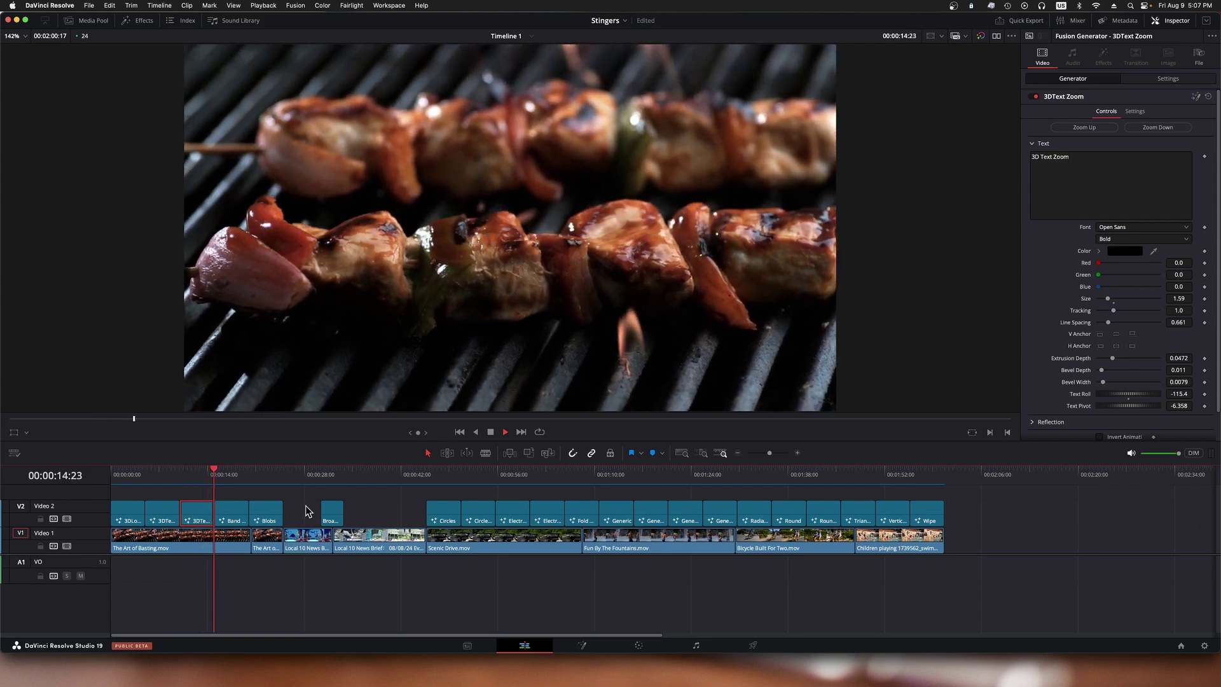
{"action": "key", "text": "space"}
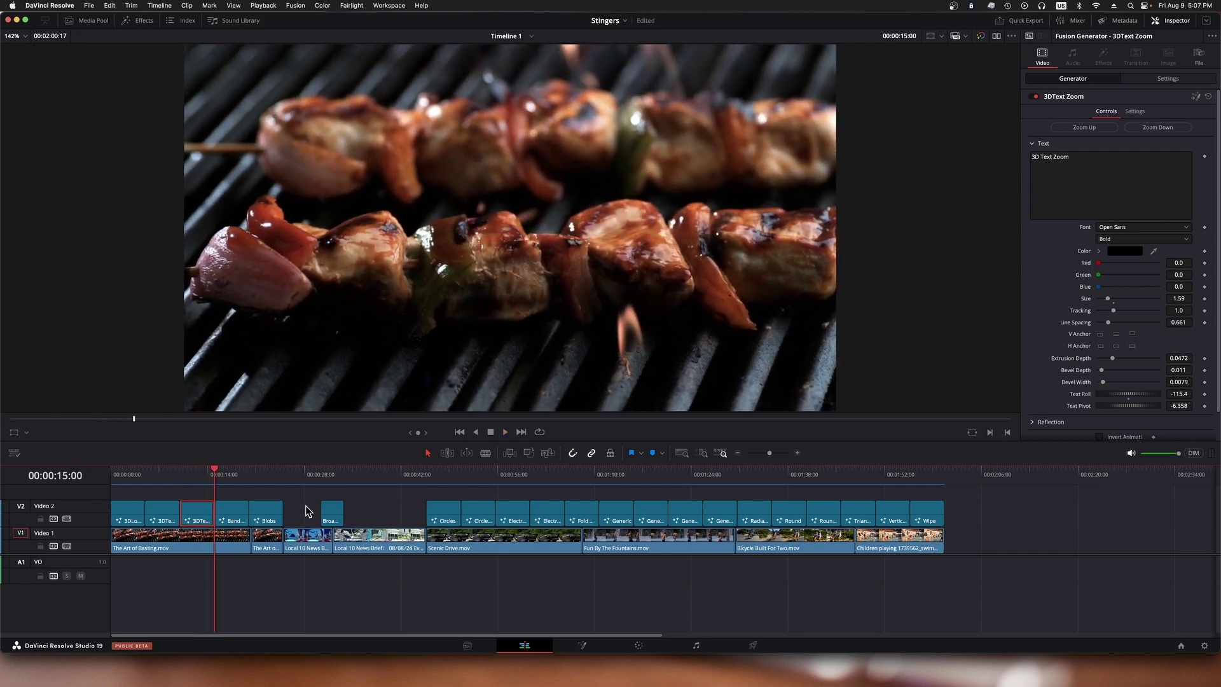
Select the Band Wipe stinger and play through it and Blobs, stopping at 00:00:25:00.
{"action": "left_click", "coordinate": [236, 519]}
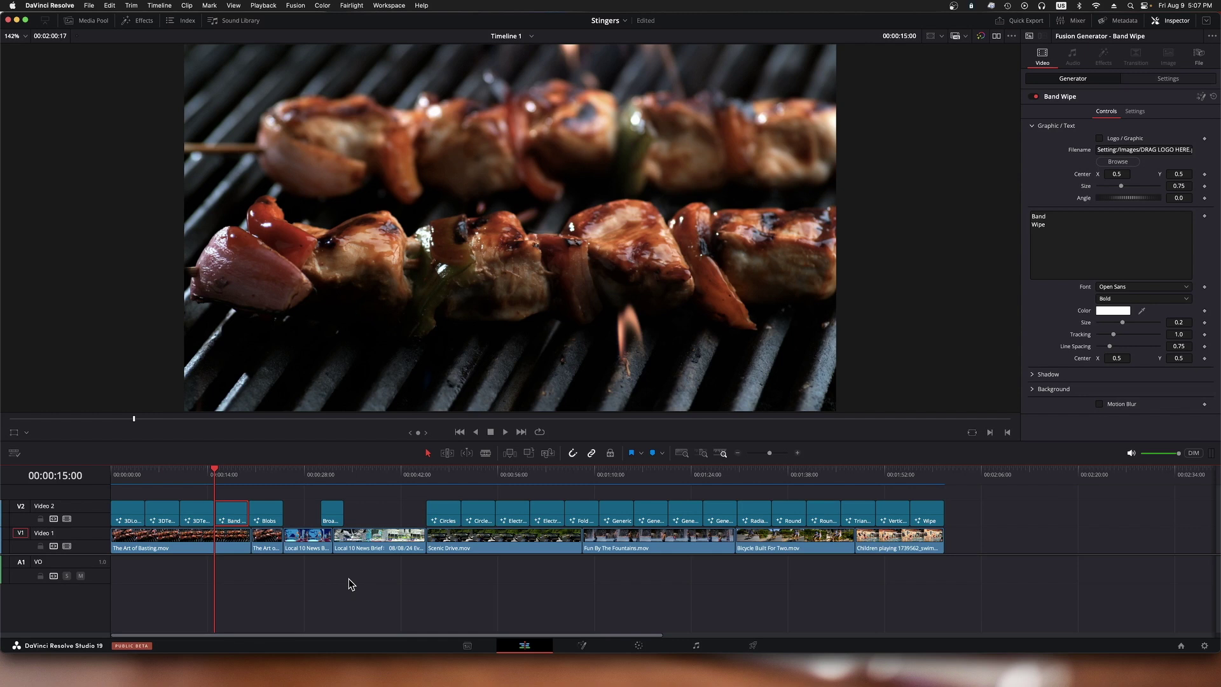
{"action": "key", "text": "space"}
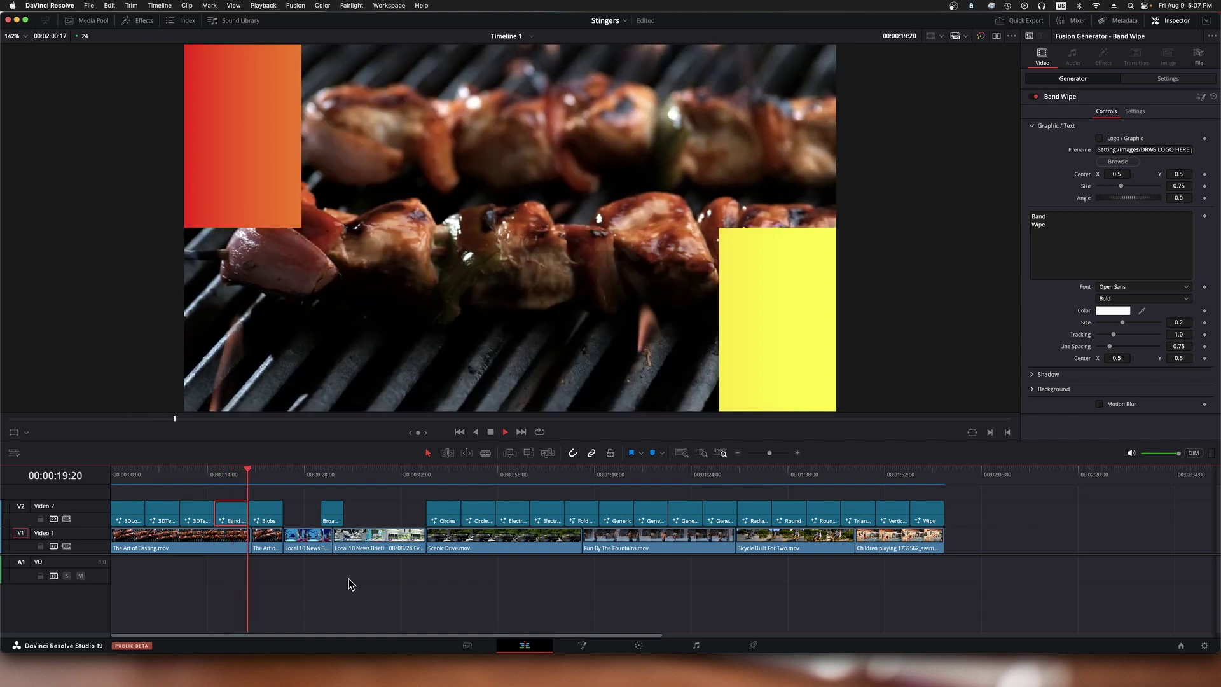
{"action": "key", "text": "space"}
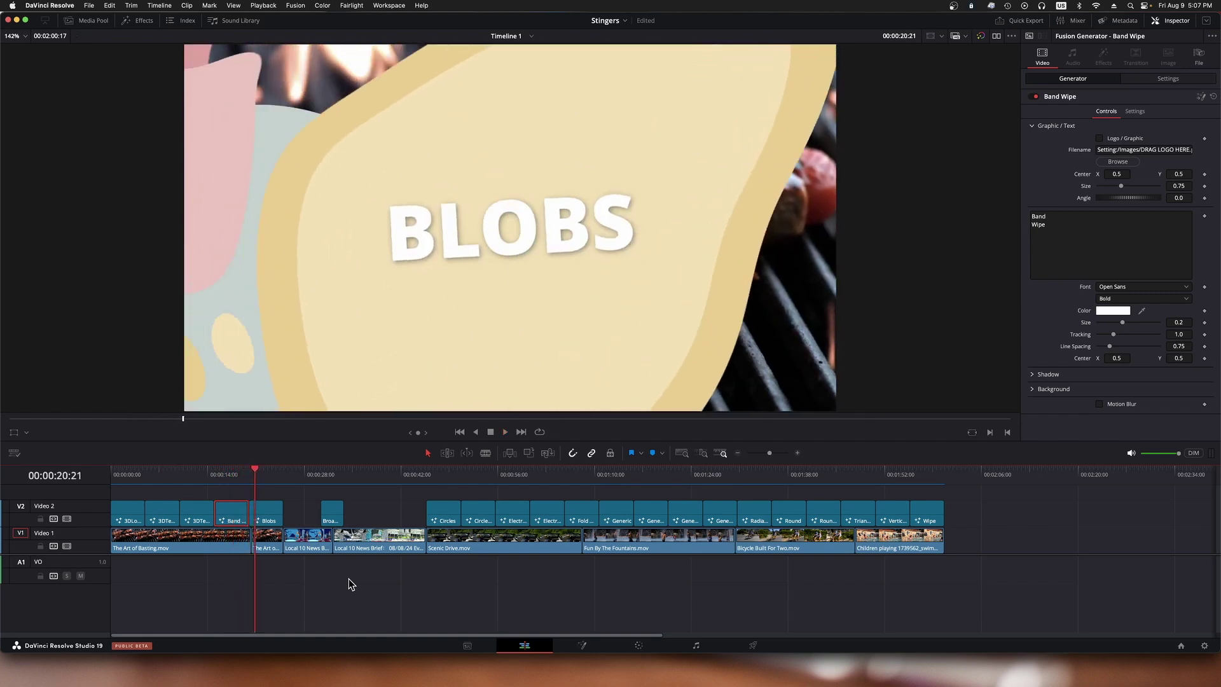
{"action": "key", "text": "space"}
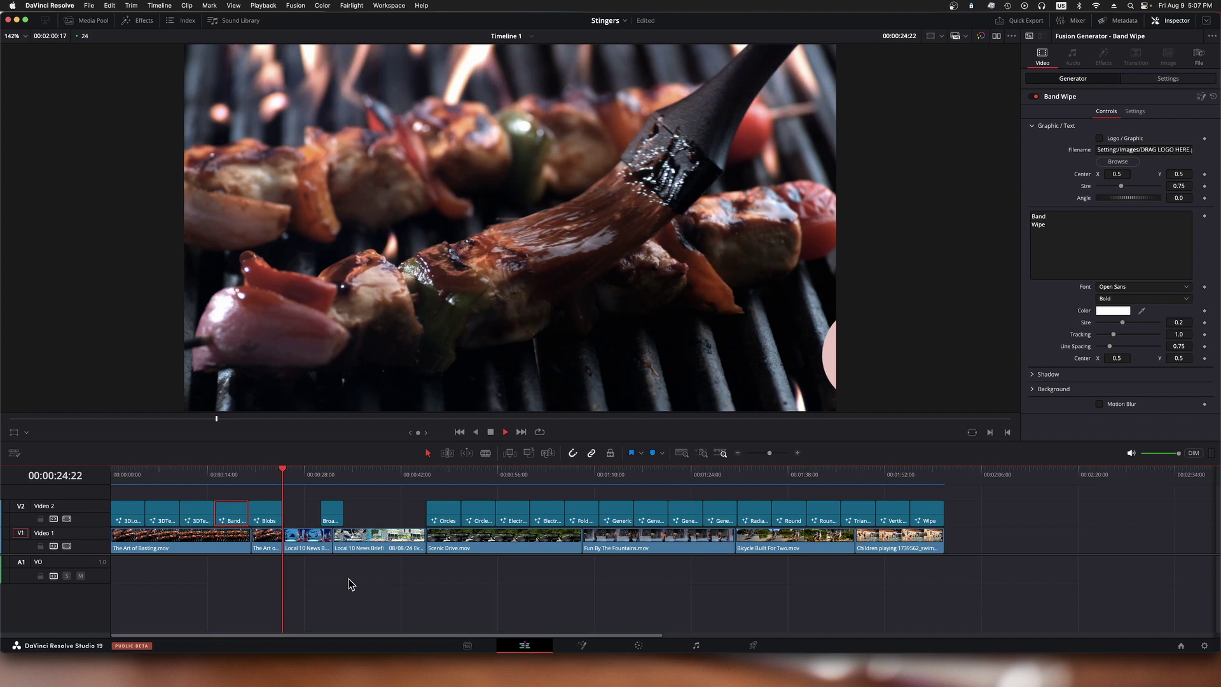
{"action": "key", "text": "space"}
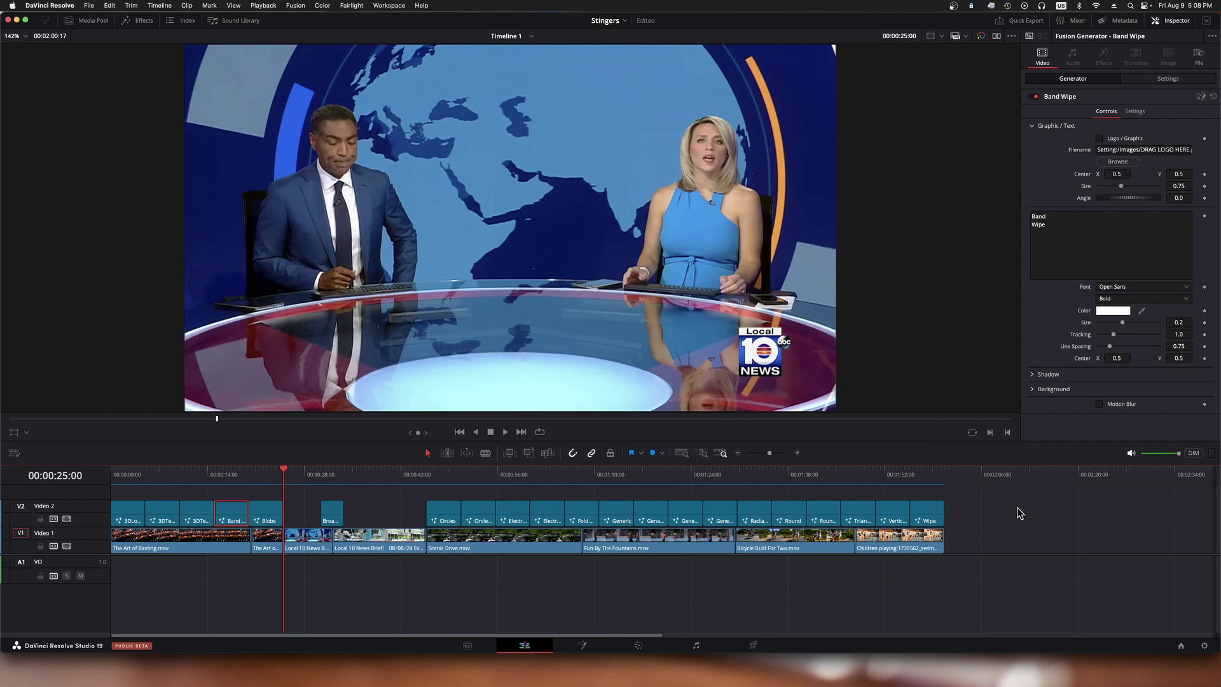
Replay the Broadcast News stinger with its Local 10 logo several times, then select Circles.
{"action": "left_click", "coordinate": [333, 516]}
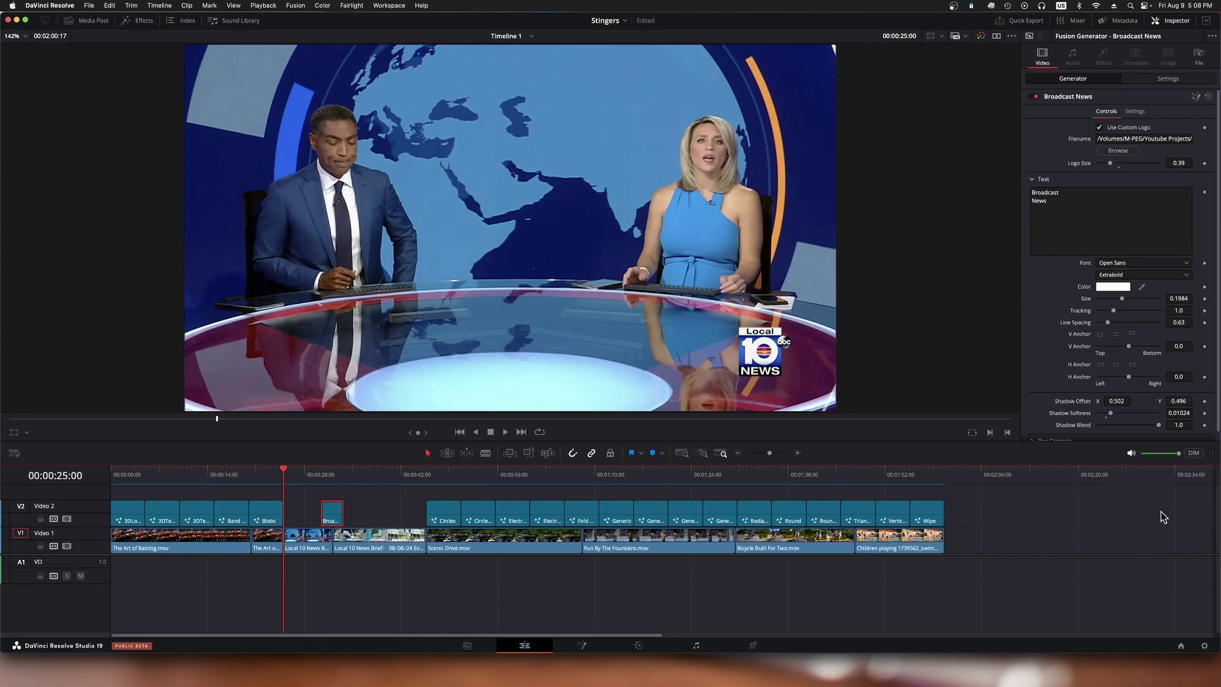
{"action": "key", "text": "space"}
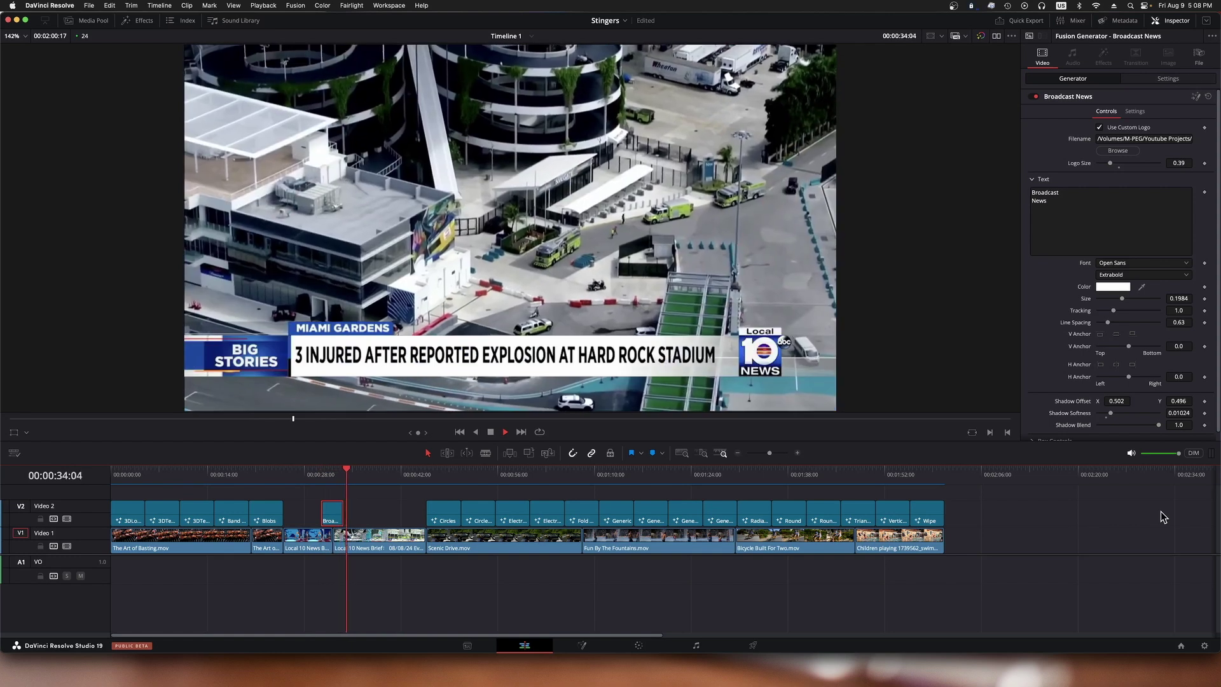
{"action": "key", "text": "space"}
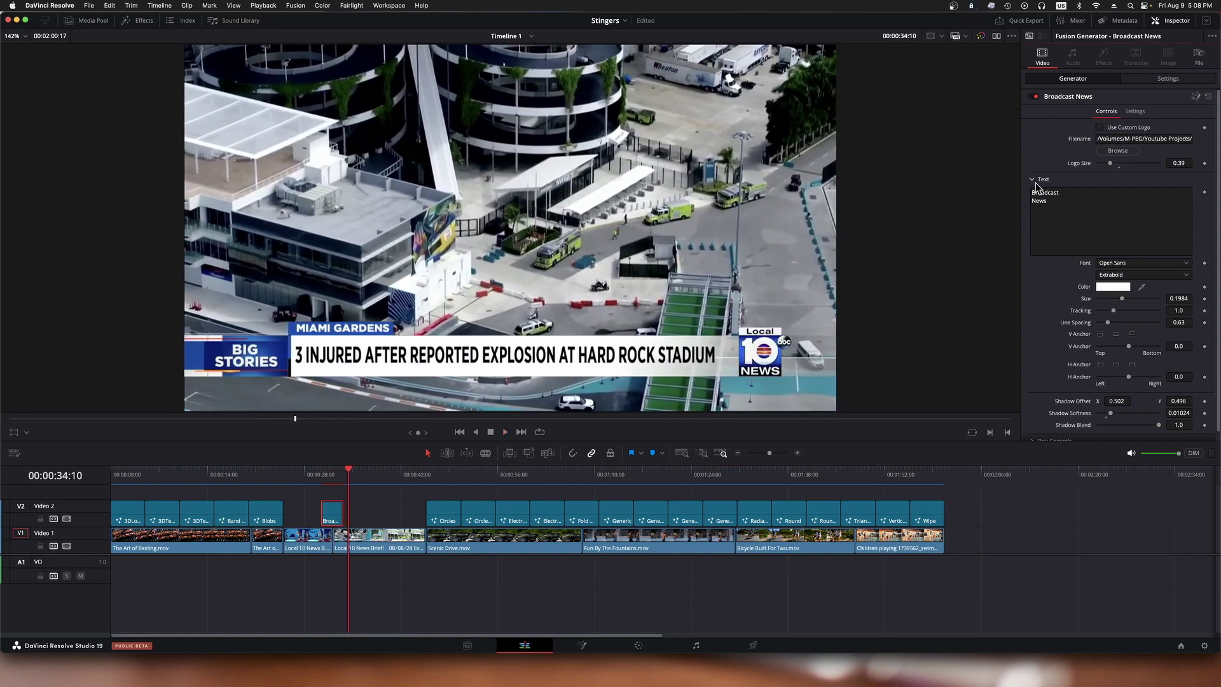
{"action": "key", "text": "Up"}
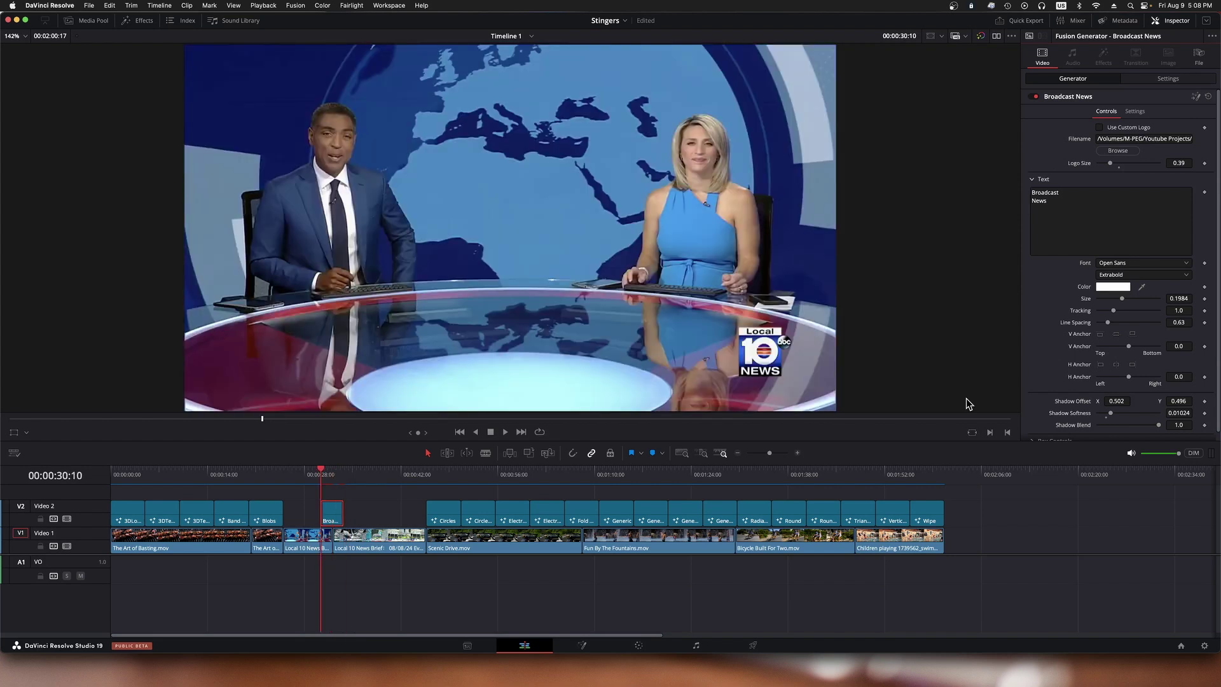
{"action": "key", "text": "space"}
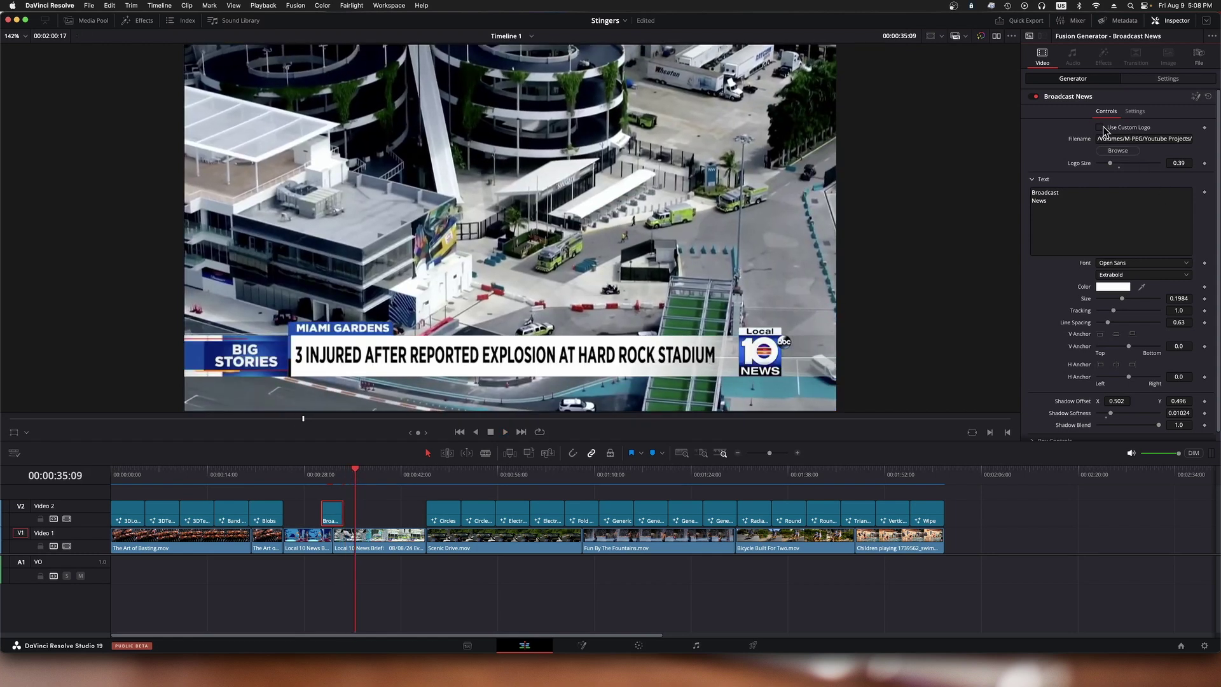
{"action": "key", "text": "j"}
{"action": "key", "text": "j"}
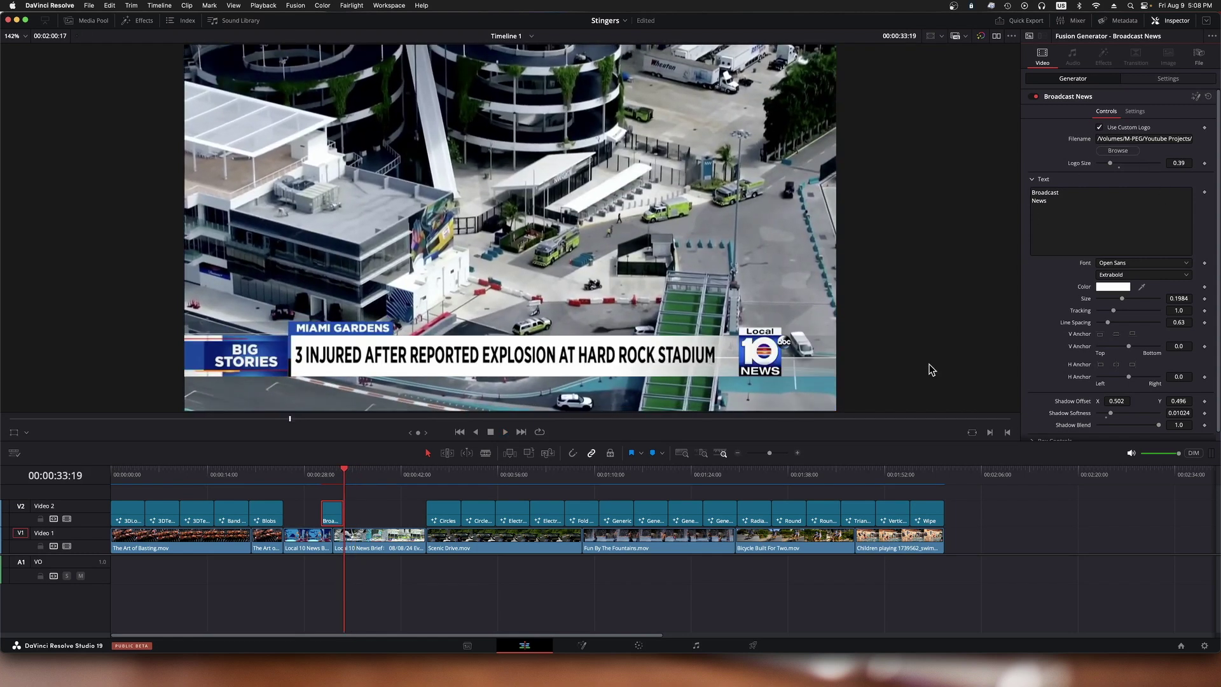
{"action": "key", "text": "slash"}
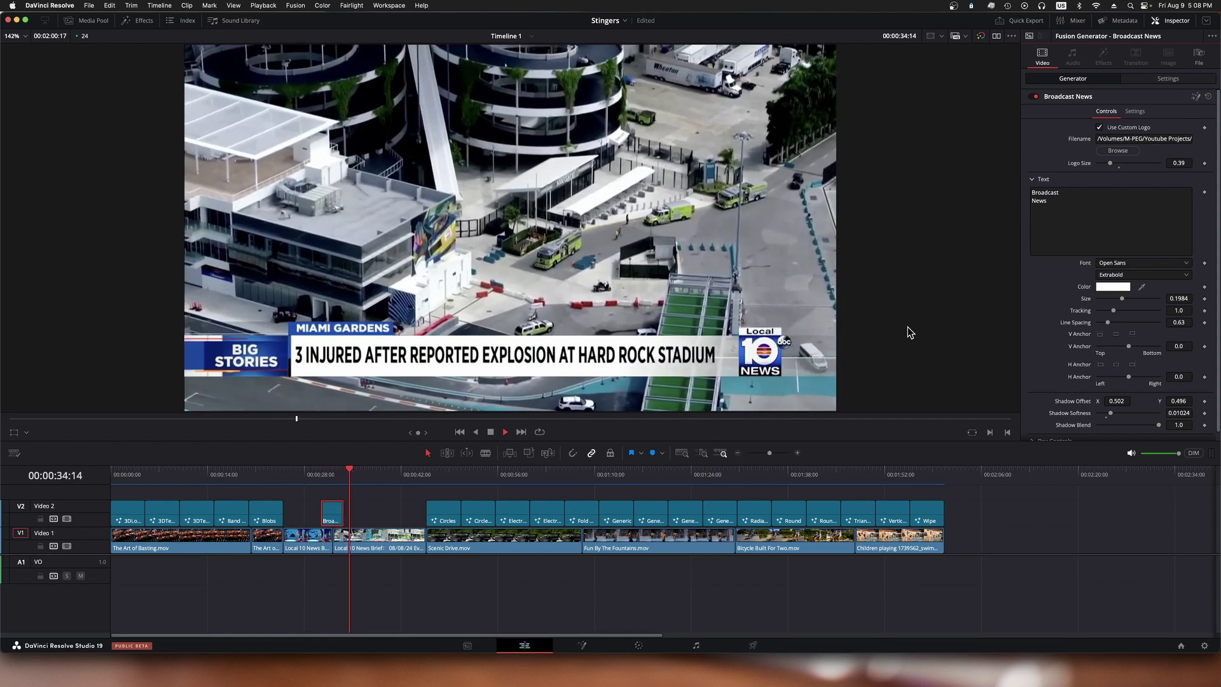
{"action": "left_click", "coordinate": [444, 517]}
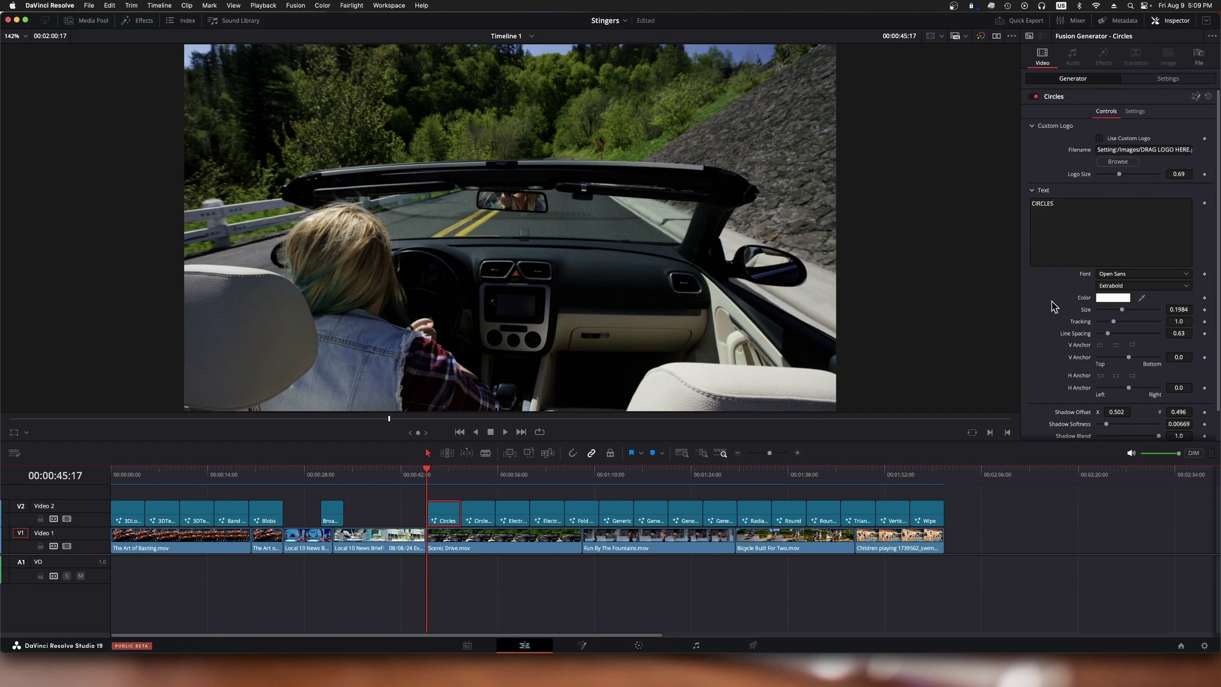
Play the timeline from the Circles stinger onward through Round Lines.
{"action": "scroll", "coordinate": [1051, 307], "scroll_direction": "down", "scroll_amount": 2}
{"action": "scroll", "coordinate": [1051, 307], "scroll_direction": "up", "scroll_amount": 2}
{"action": "key", "text": "space"}
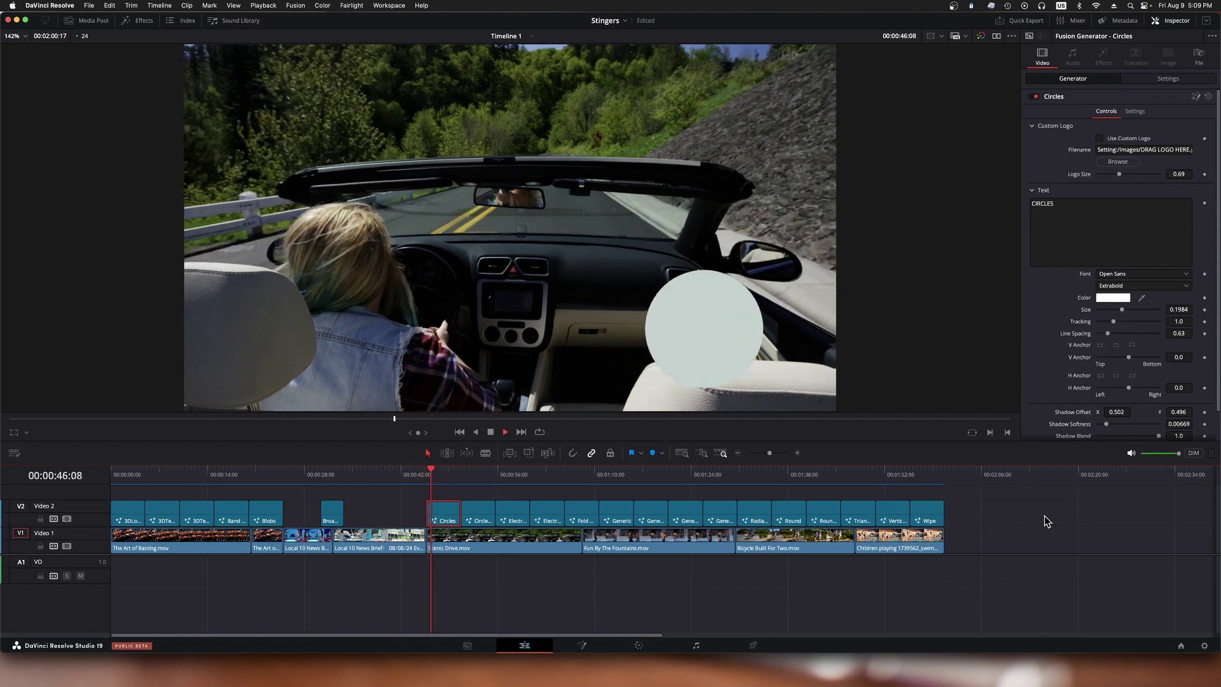